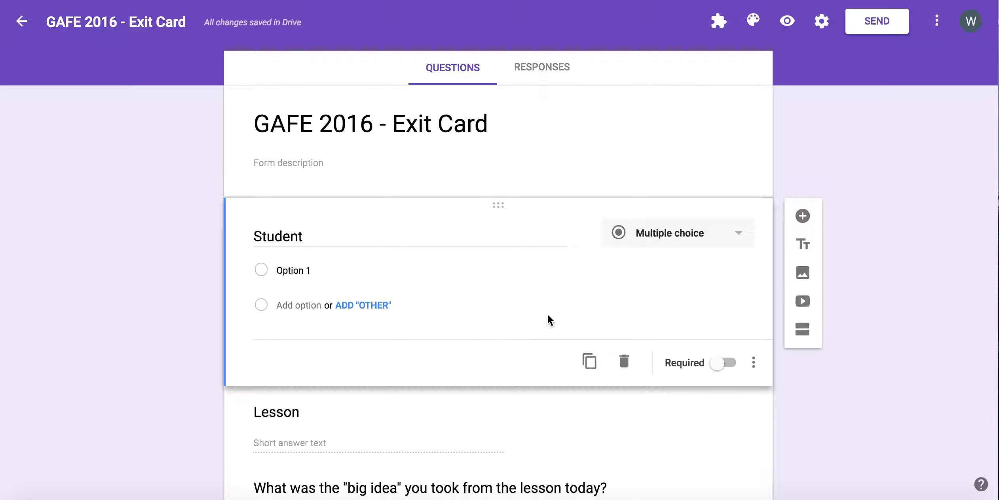
# Look through the exit card's questions about the lesson, the big idea, the comfortable skill and the skill to work on
pyautogui.scroll(-6, 840, 424)
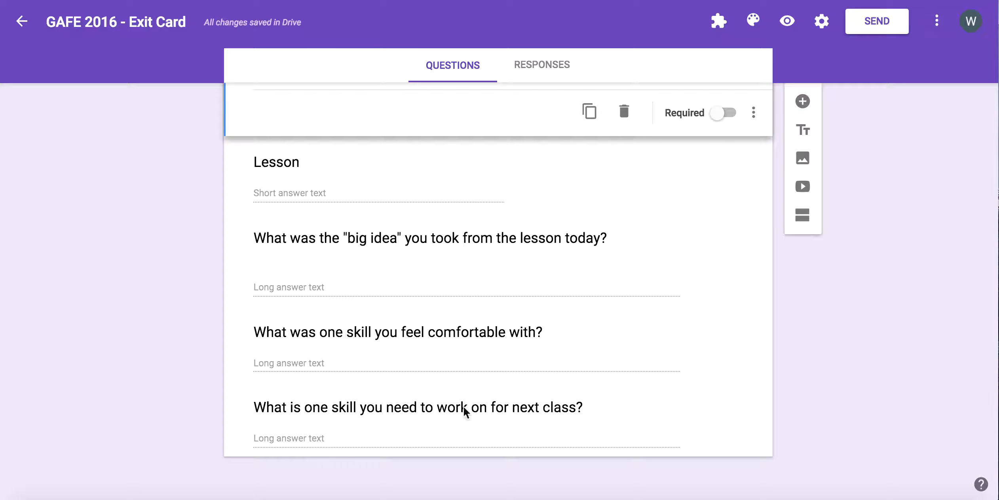
pyautogui.scroll(1, 712, 322)
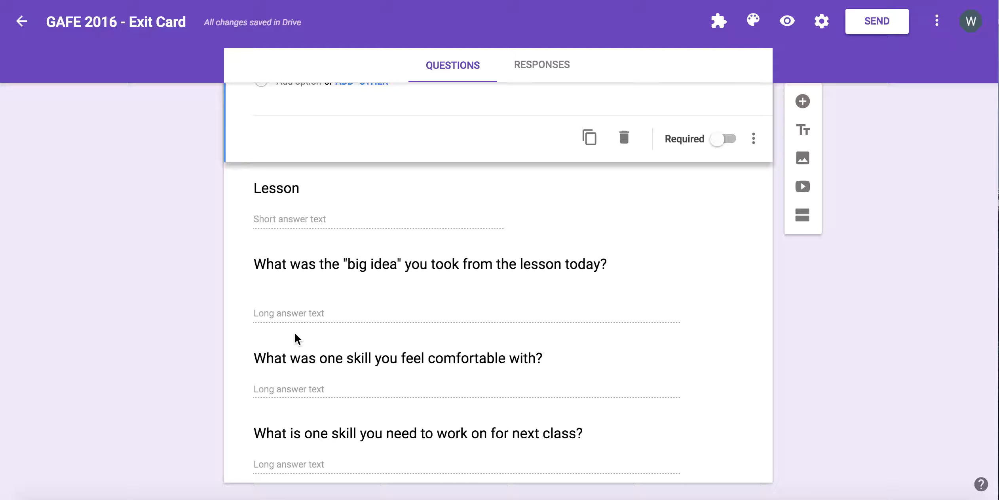
pyautogui.click(318, 280)
pyautogui.click(335, 335)
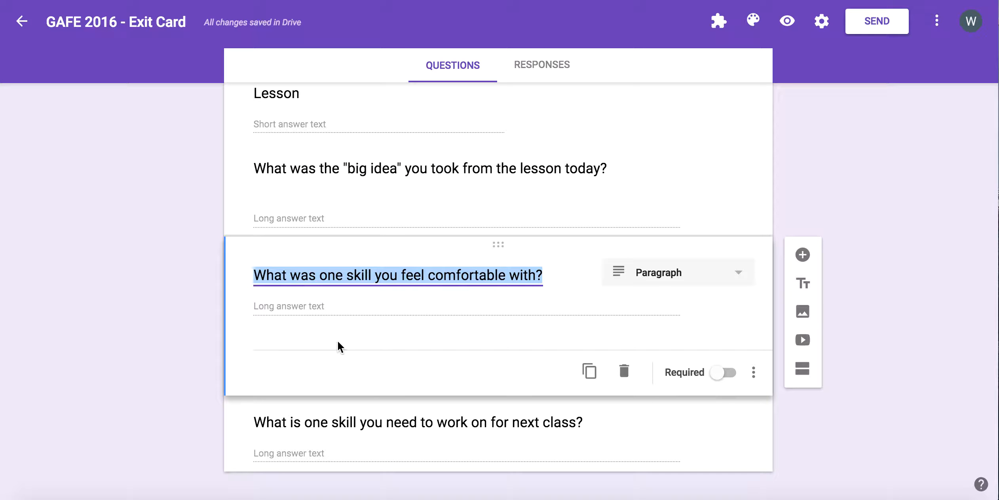
pyautogui.click(361, 426)
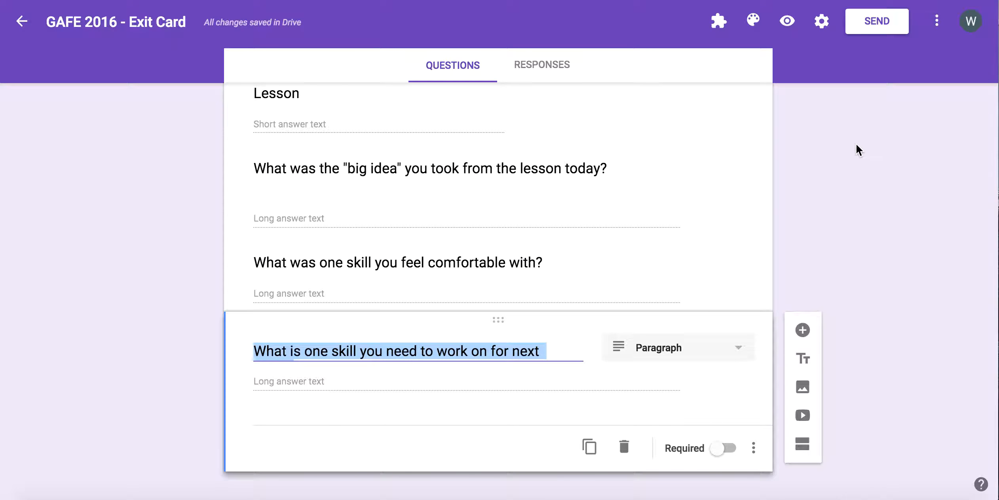
pyautogui.scroll(5, 814, 150)
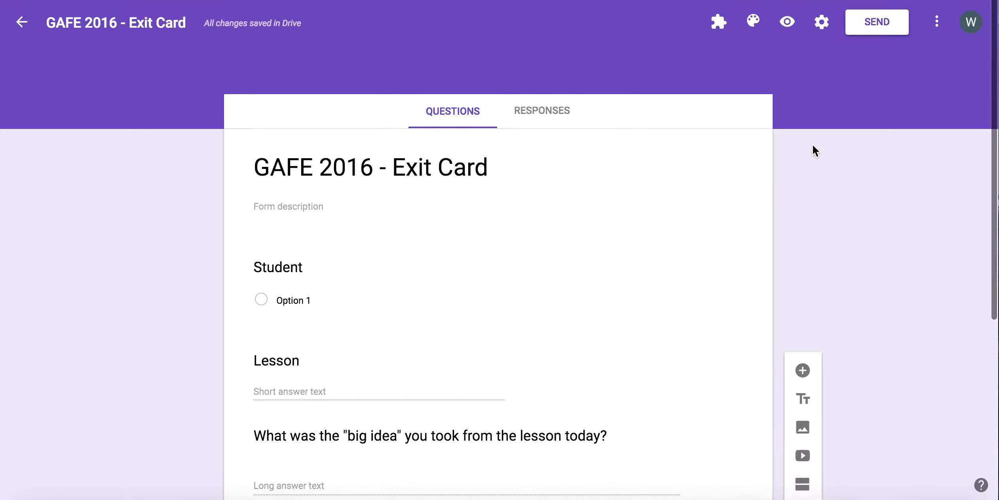
# Open the docAppender add-on's sidebar and choose GAFE DA - Advisees as the target Doc folder
pyautogui.click(720, 26)
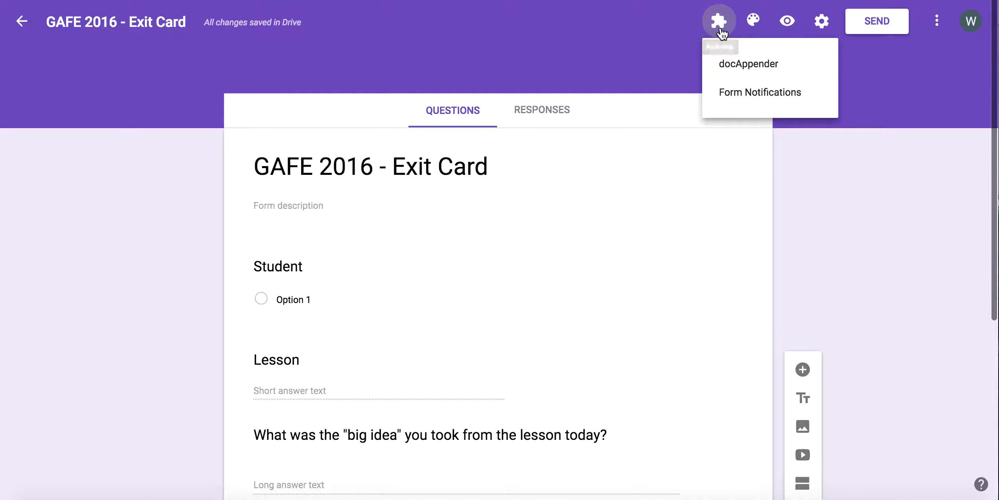
pyautogui.click(735, 68)
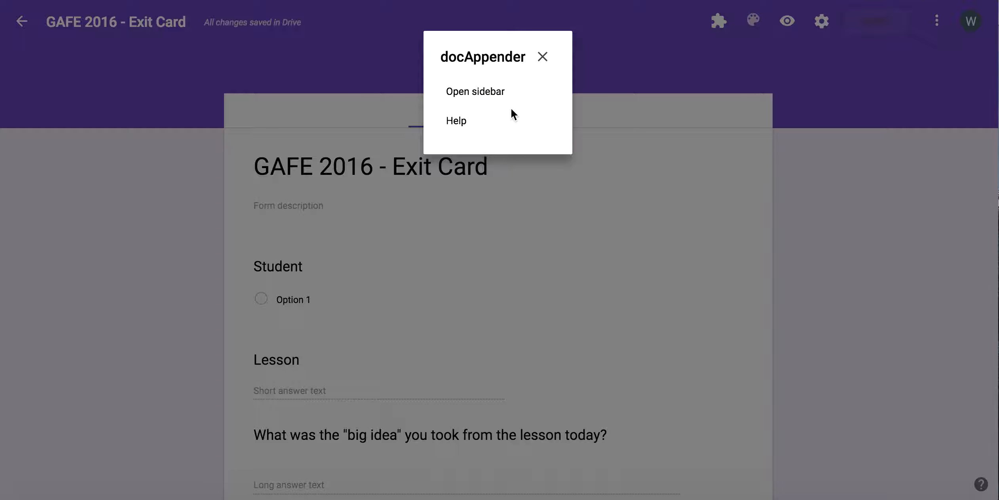
pyautogui.click(493, 95)
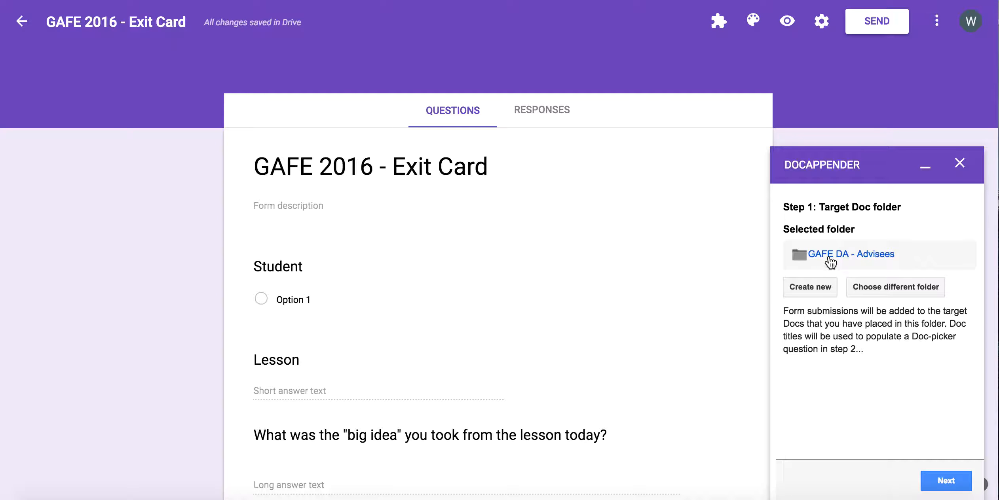
pyautogui.click(896, 287)
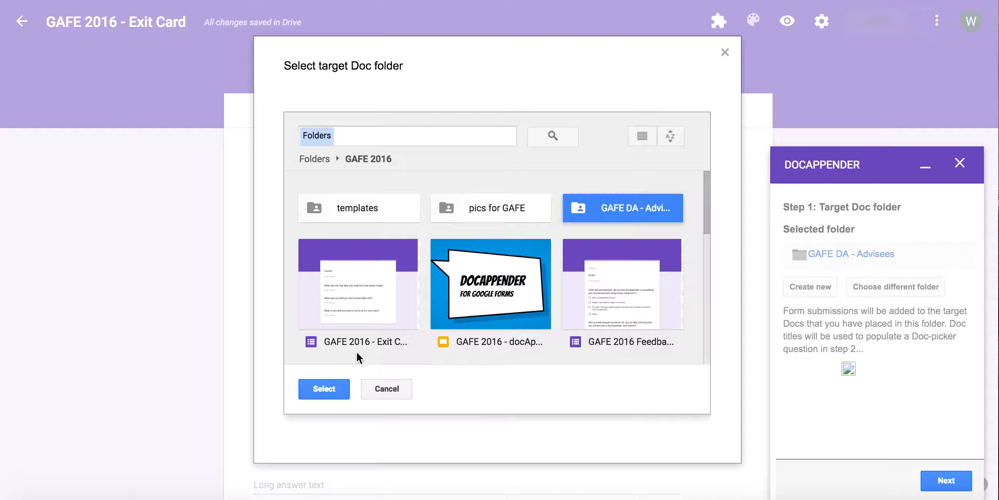
pyautogui.click(326, 390)
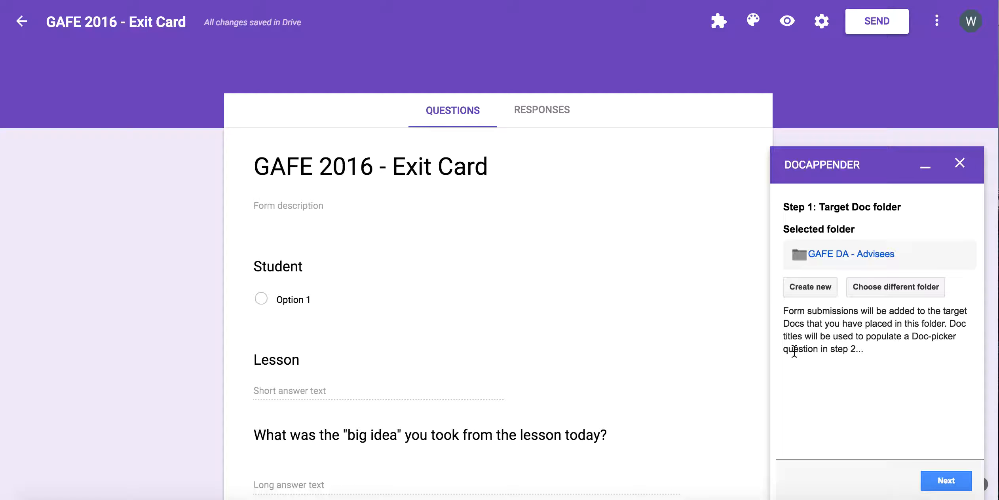
# Continue the docAppender setup and fill the Student question's options with the Doc titles from the target folder
pyautogui.click(937, 483)
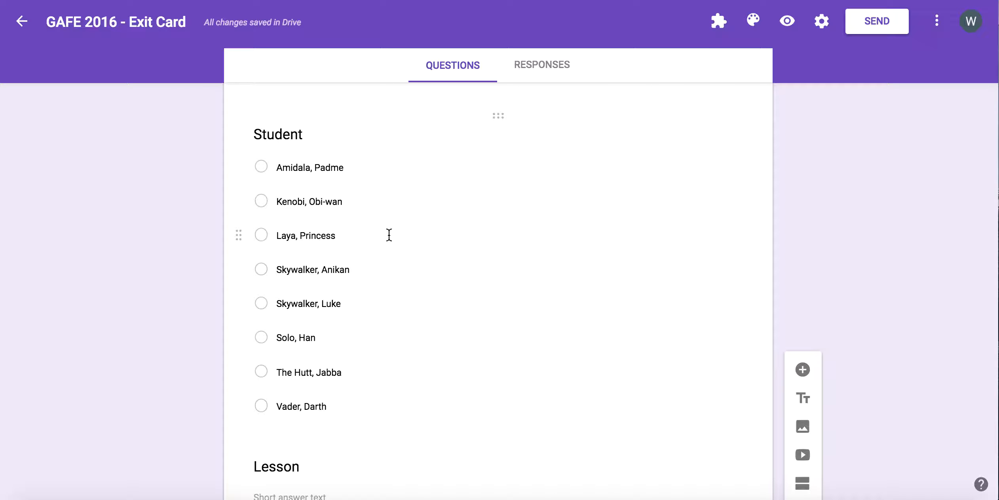
pyautogui.scroll(-2, 388, 238)
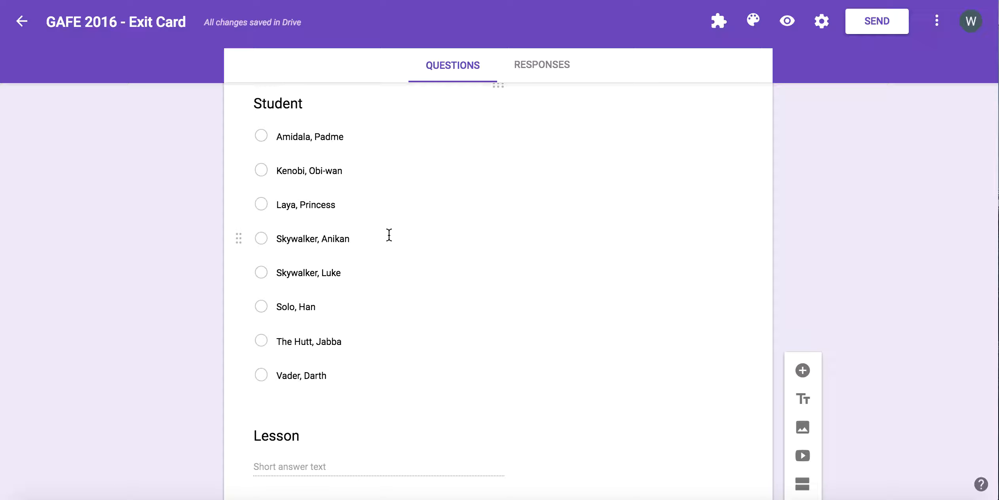
pyautogui.click(324, 344)
# Preview the exit card form, select the third student in the list and enter "Addition" as the lesson
pyautogui.click(783, 19)
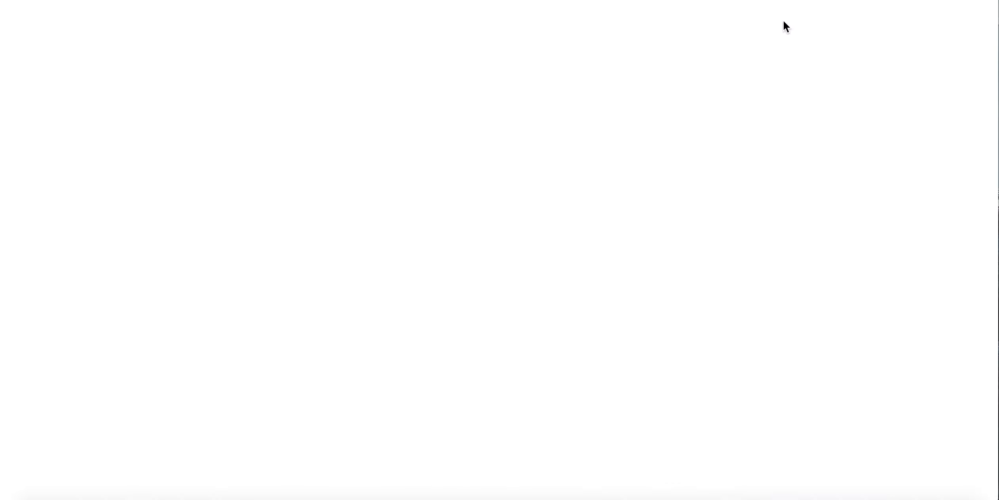
pyautogui.scroll(-3, 510, 328)
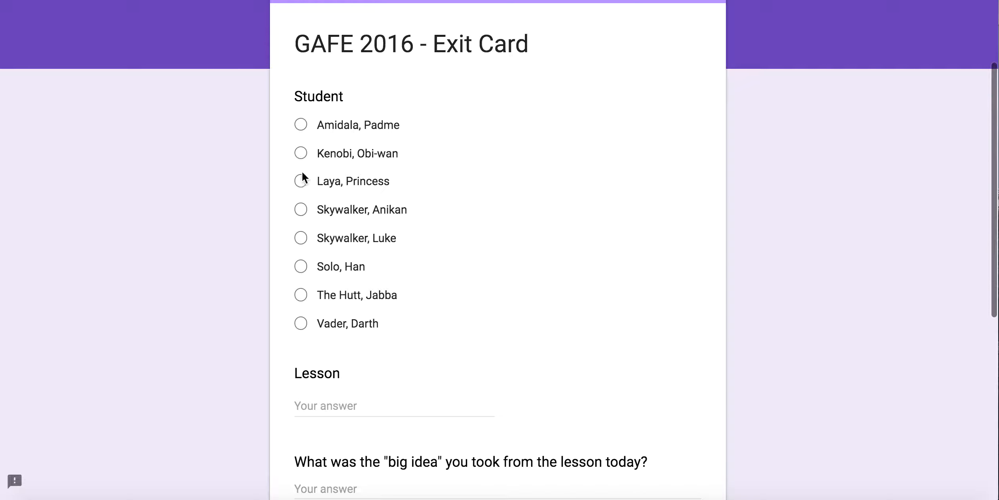
pyautogui.click(303, 182)
pyautogui.scroll(-2, 316, 254)
pyautogui.click(325, 345)
pyautogui.write('Add')
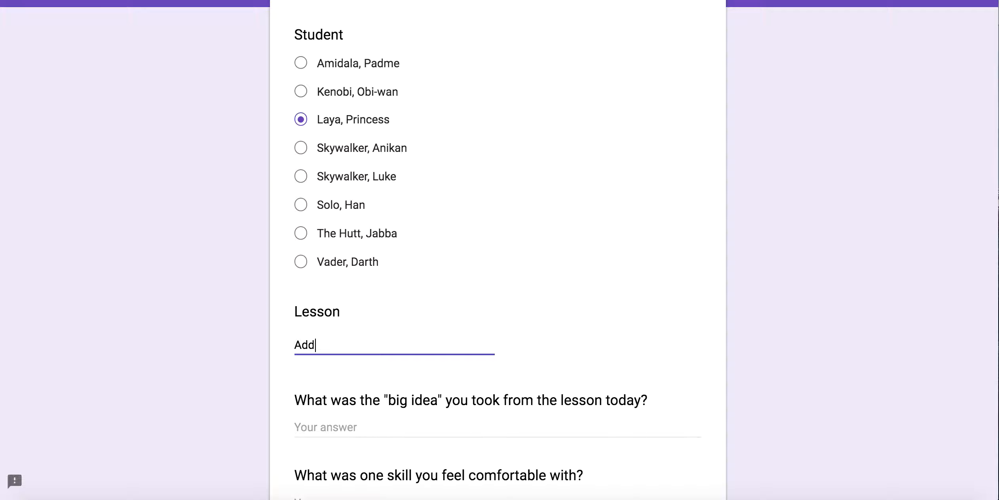
pyautogui.write('ition')
# Answer the "big idea" question with "1 + 1 = 2, not 11"
pyautogui.scroll(-2, 490, 418)
pyautogui.click(417, 334)
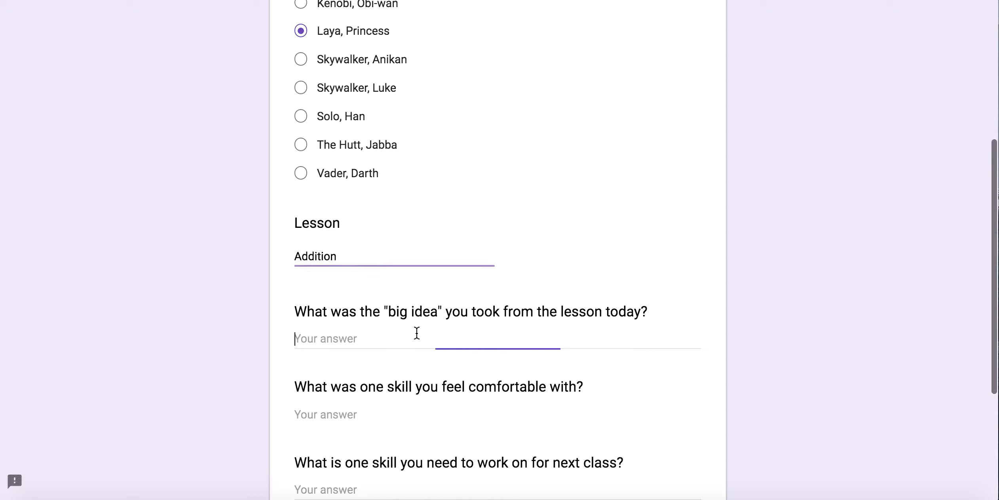
pyautogui.write('1 ')
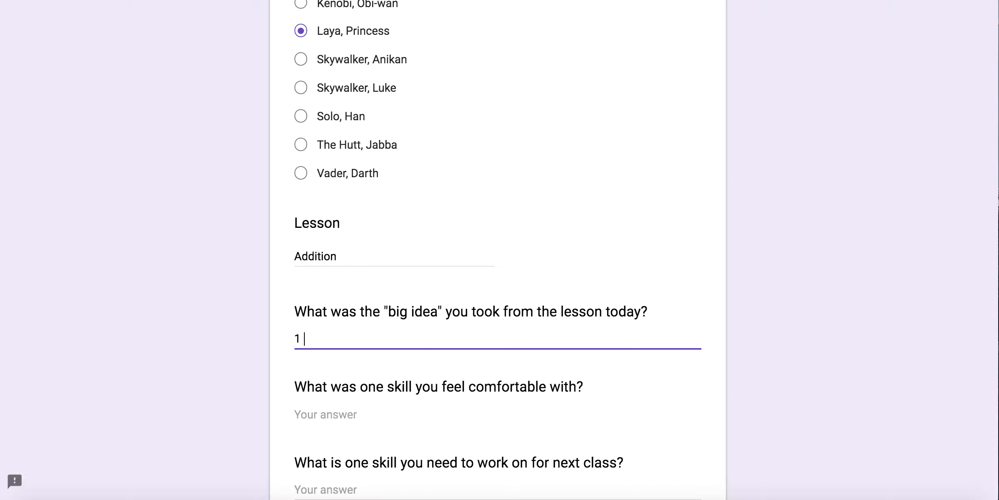
pyautogui.write('+ 1 = 2, not 11')
# Answer "all of them" for the comfortable skill and "subtraction help" for the skill to work on for next class
pyautogui.scroll(-2, 546, 409)
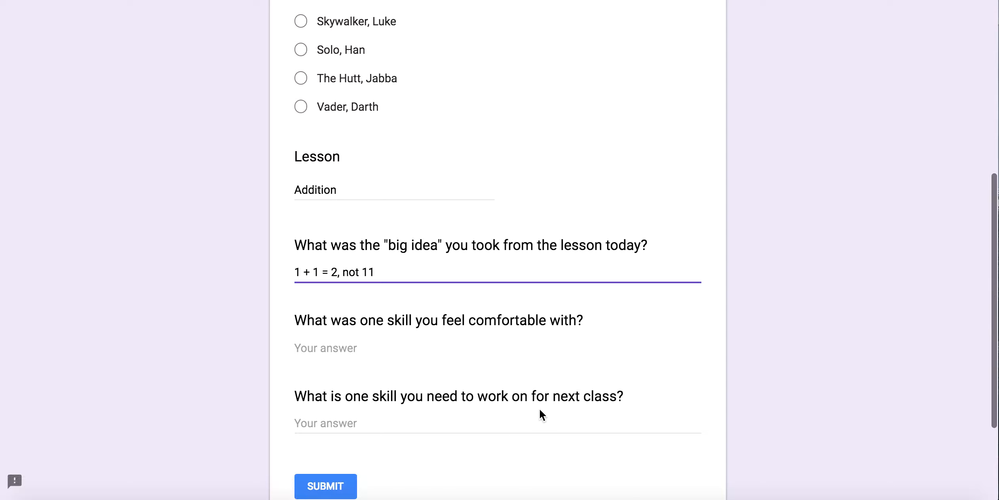
pyautogui.click(380, 352)
pyautogui.write('al')
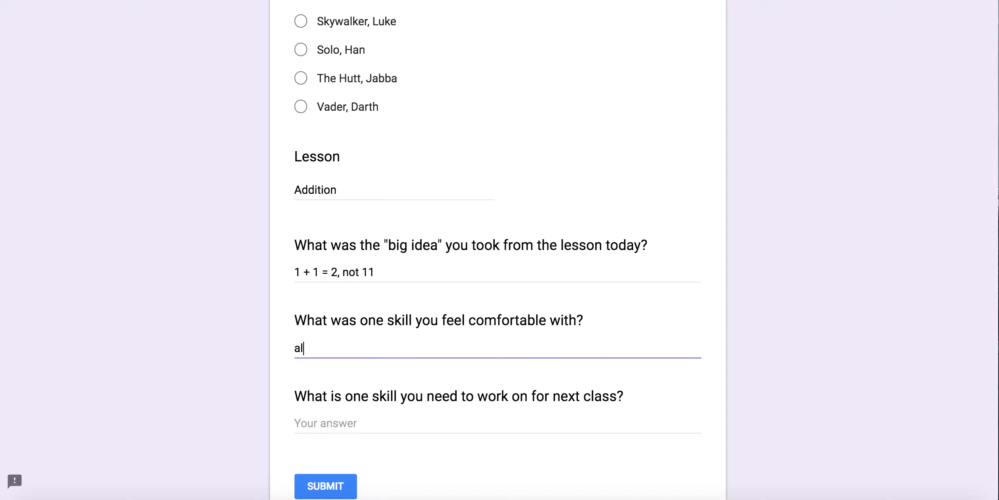
pyautogui.write('l of them')
pyautogui.click(331, 428)
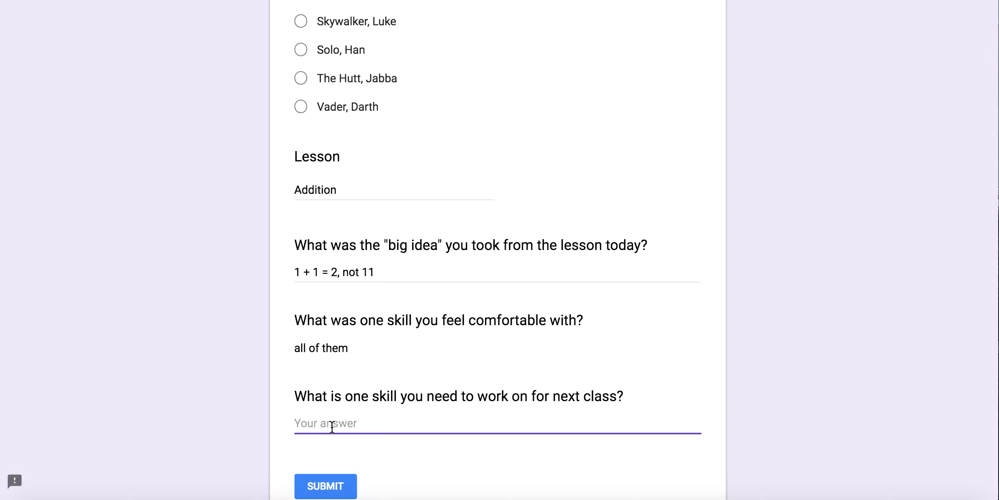
pyautogui.write('subtraction help')
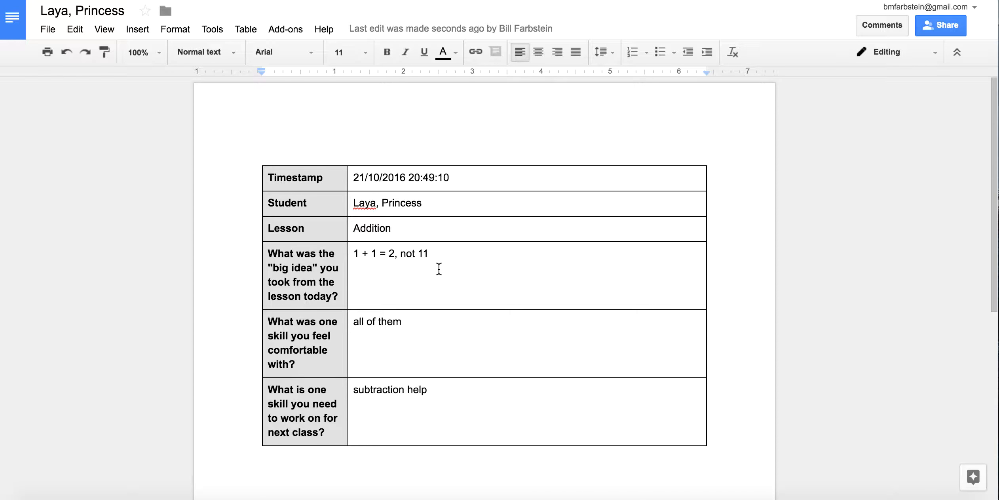
# Return to the form editor and change the form's title to "GAFE 2016 - Log Note"
pyautogui.click(404, 167)
pyautogui.click(530, 168)
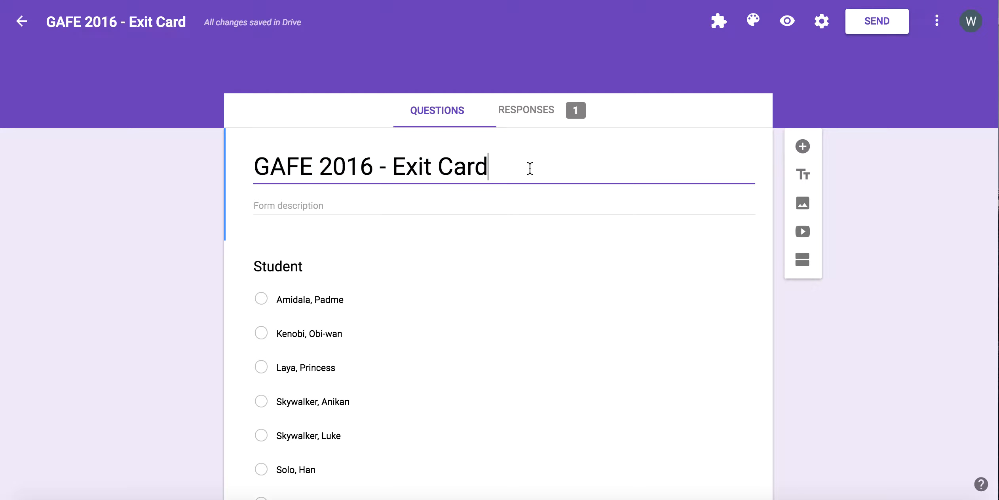
pyautogui.press('BackSpace')
pyautogui.press('BackSpace')
pyautogui.press('BackSpace')
pyautogui.press('BackSpace')
pyautogui.press('BackSpace')
pyautogui.press('BackSpace')
pyautogui.press('BackSpace')
pyautogui.press('BackSpace')
pyautogui.press('BackSpace')
pyautogui.write('Log Note')
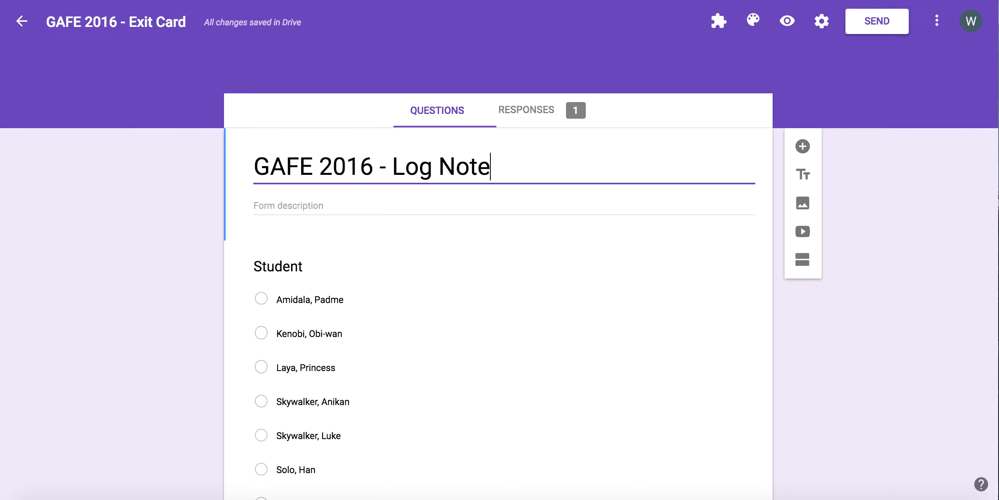
# Replace the questions below Student with a single paragraph question titled "Note", deleting the remaining ones
pyautogui.scroll(-3, 397, 382)
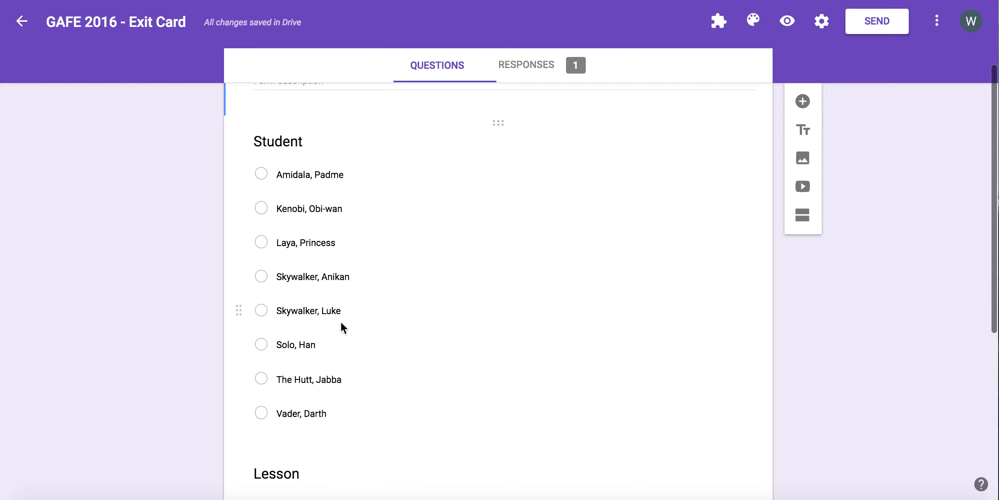
pyautogui.scroll(-1, 343, 323)
pyautogui.scroll(-3, 344, 324)
pyautogui.click(396, 324)
pyautogui.click(625, 433)
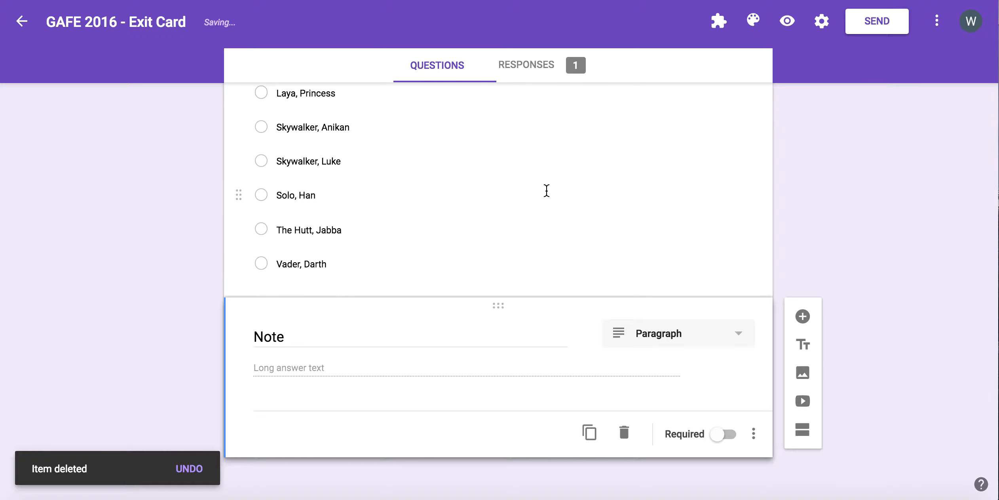
# Preview the revised Log Note form and select the third student in the list
pyautogui.scroll(1, 546, 190)
pyautogui.scroll(5, 546, 191)
pyautogui.scroll(-2, 546, 191)
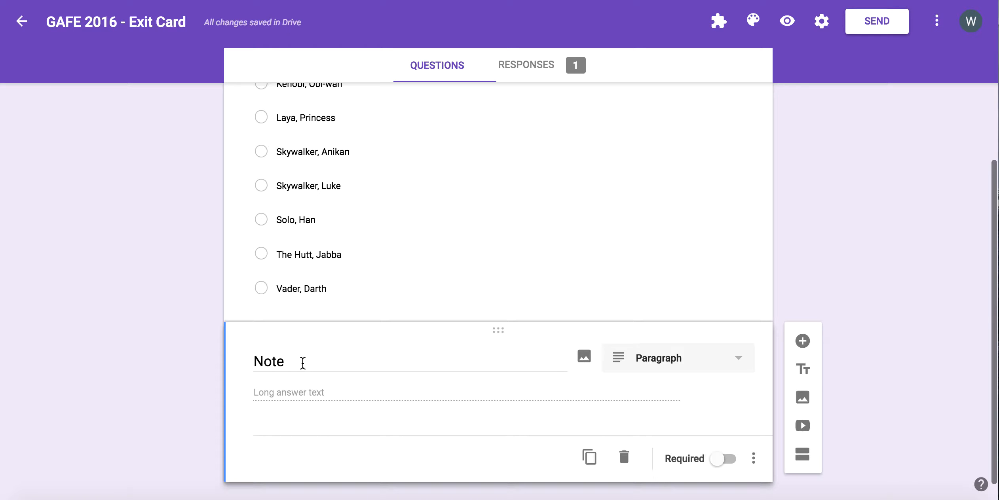
pyautogui.click(309, 389)
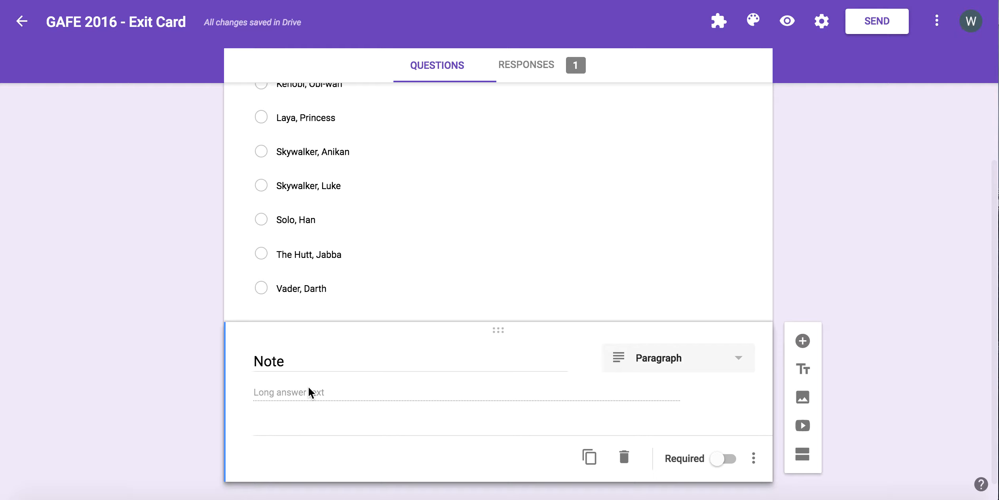
pyautogui.click(788, 23)
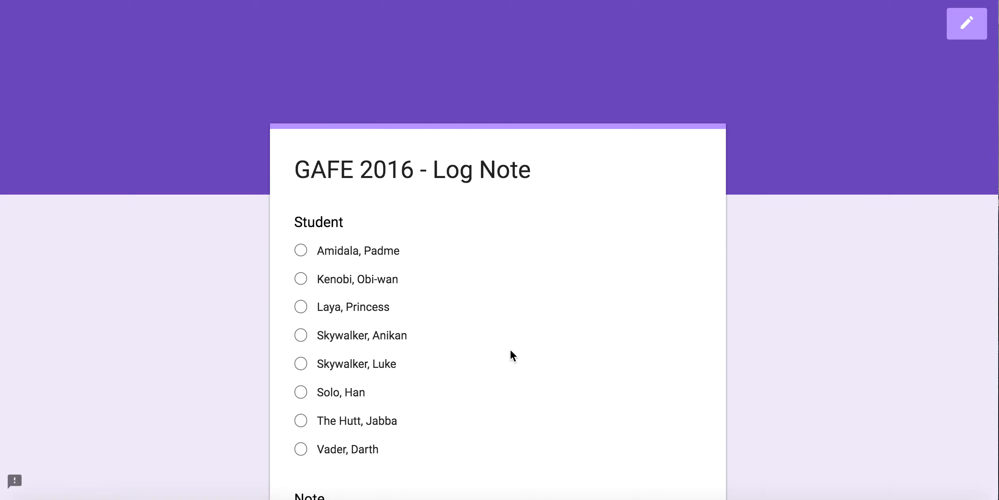
pyautogui.scroll(-3, 512, 362)
pyautogui.click(301, 187)
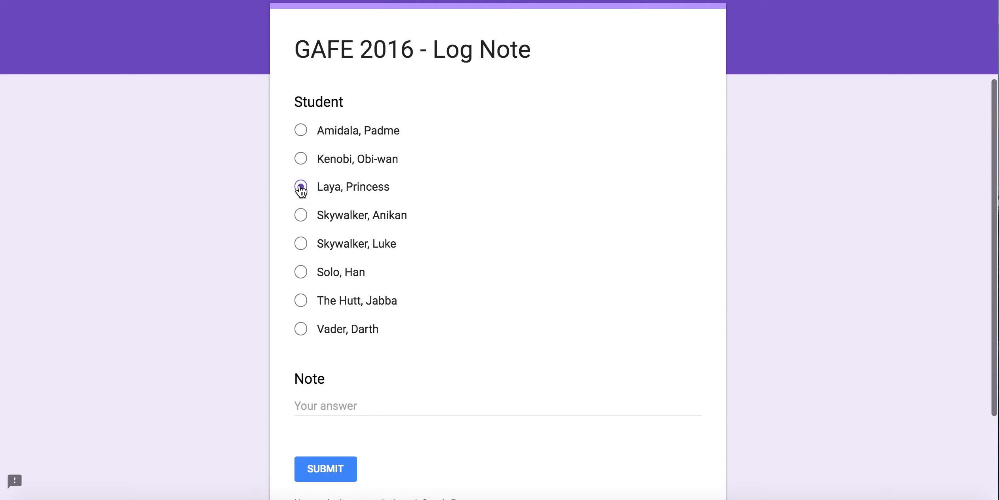
# Begin the Note answer with the heading line "Student Meeting:"
pyautogui.scroll(-2, 463, 441)
pyautogui.click(356, 345)
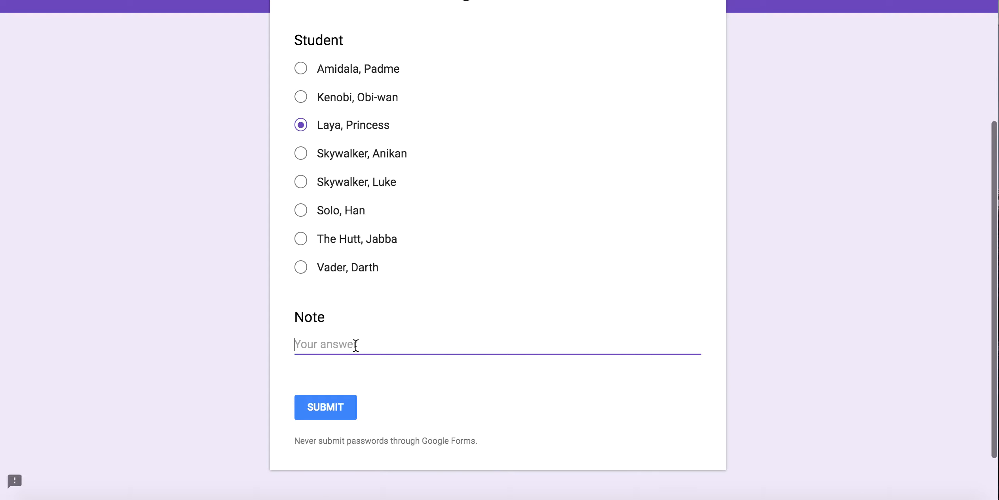
pyautogui.write('Student Meeting')
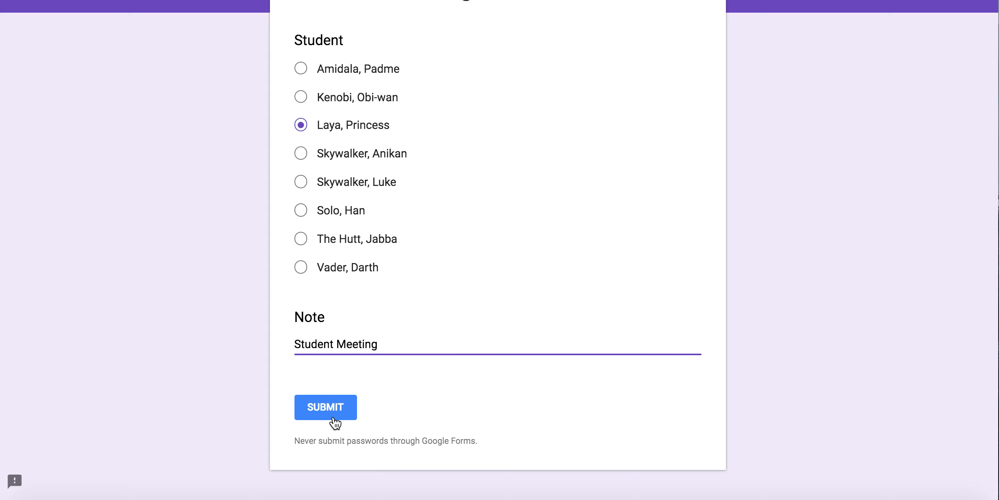
pyautogui.write(':')
pyautogui.press('Return')
# Write that the student "was happy today. Math class was really easy. She needs to go in for extra help for subtraction before next class" and submit
pyautogui.write('L')
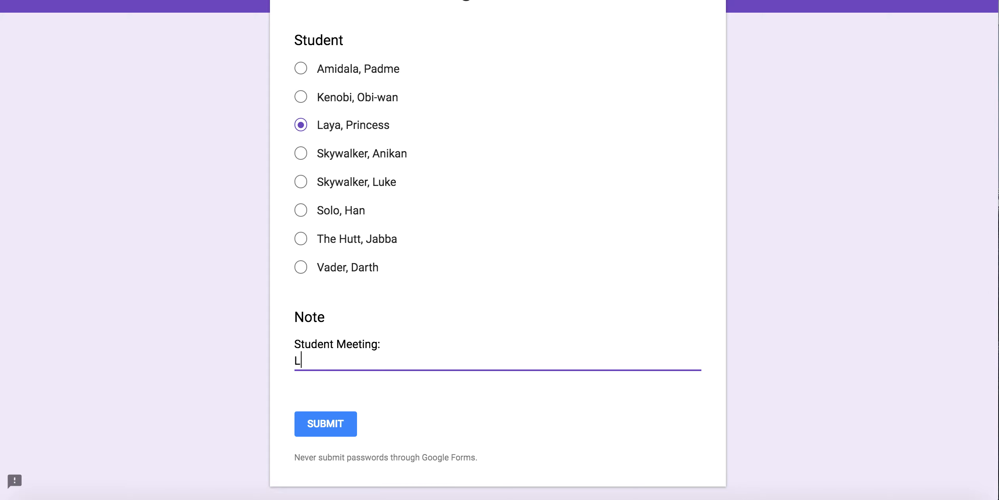
pyautogui.write('aya was happ')
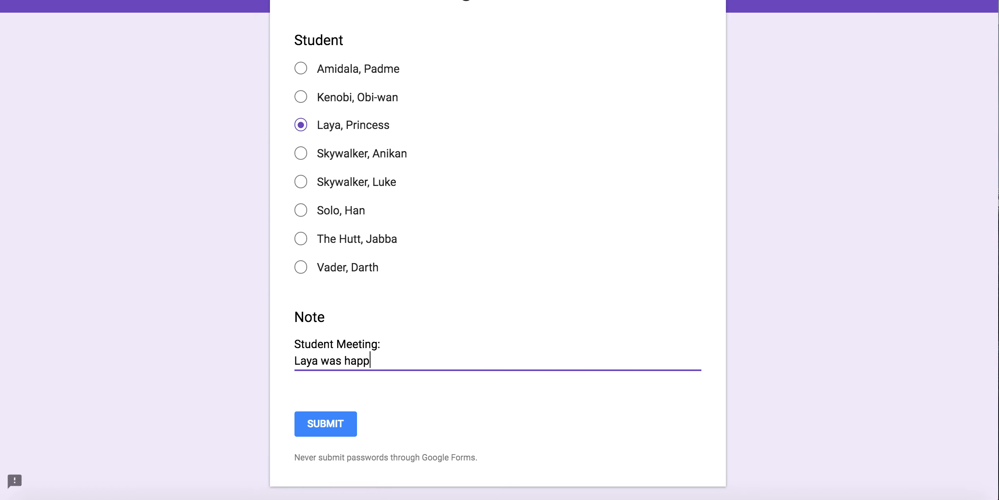
pyautogui.write('y today. Math')
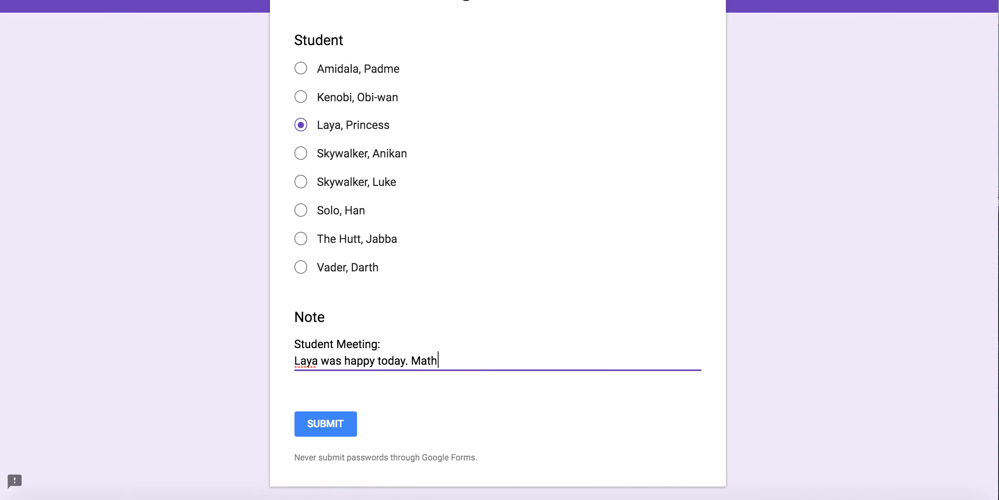
pyautogui.write(' class was really easy. ')
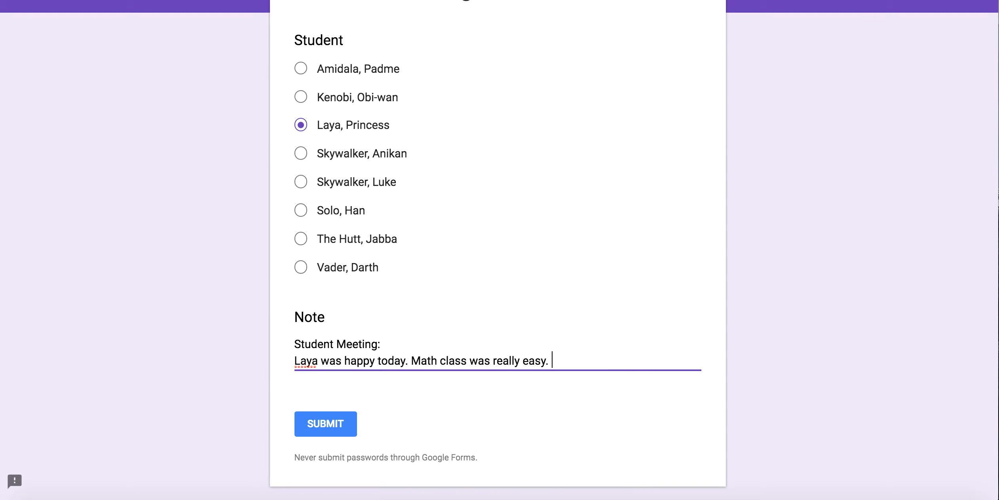
pyautogui.write('She needs to go')
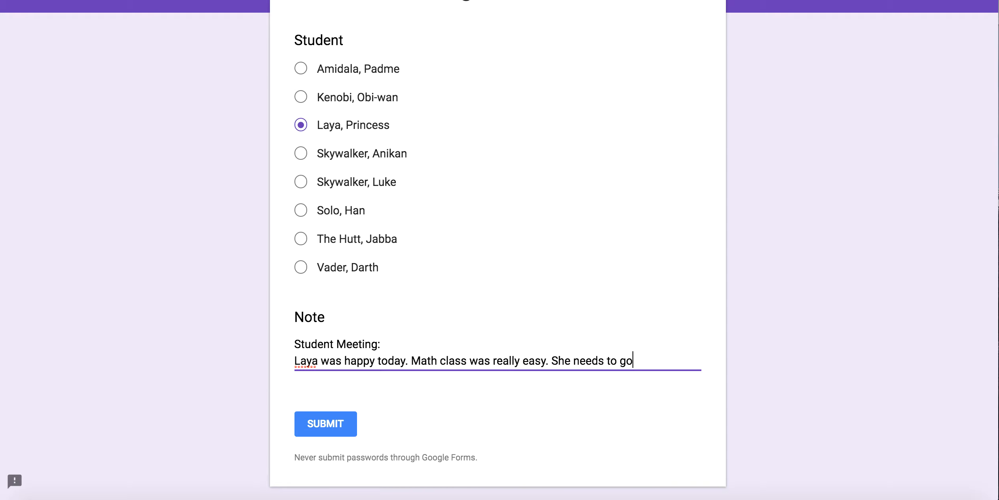
pyautogui.write(' in for extra help for subtraction before next class')
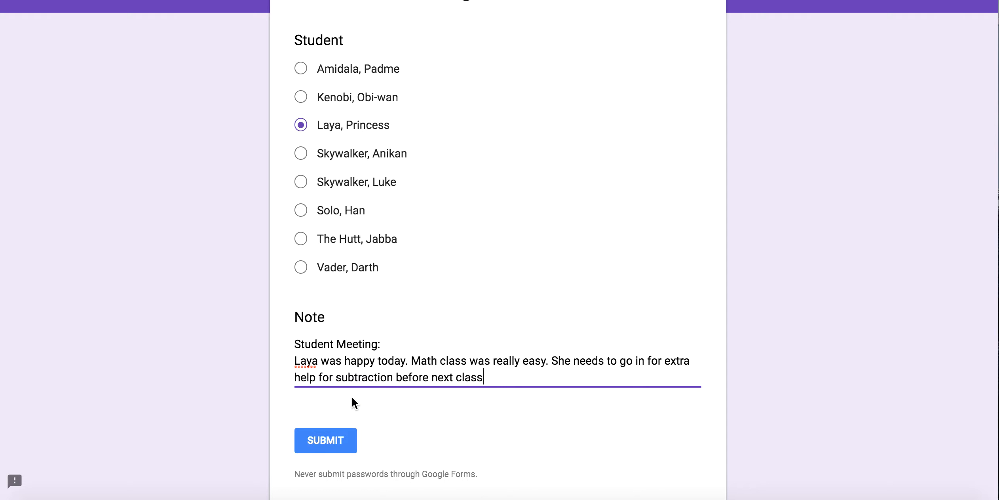
pyautogui.click(328, 436)
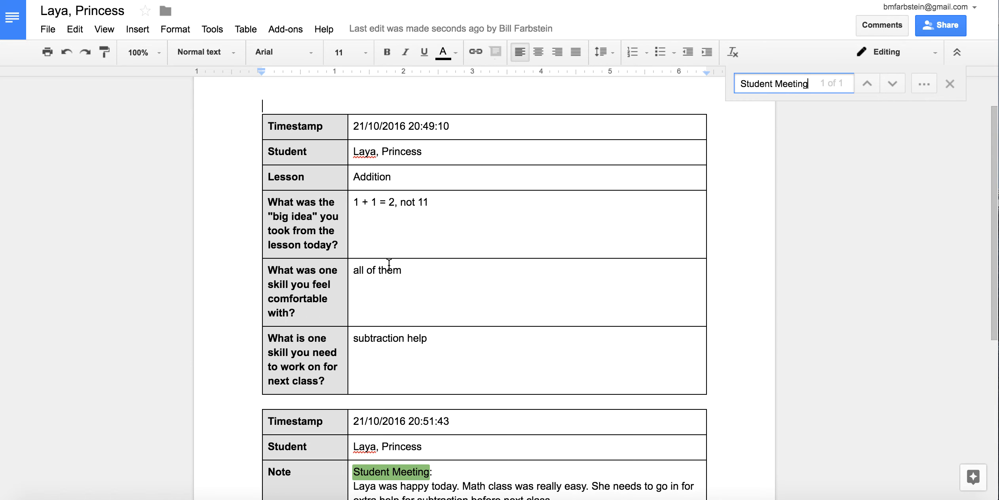
# Close the search for "Student Meeting" in the student's document
pyautogui.click(951, 82)
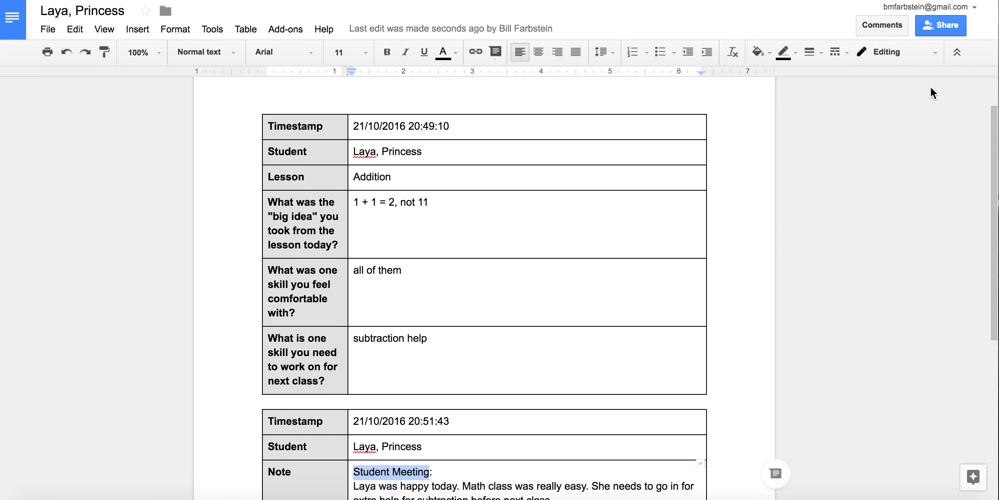